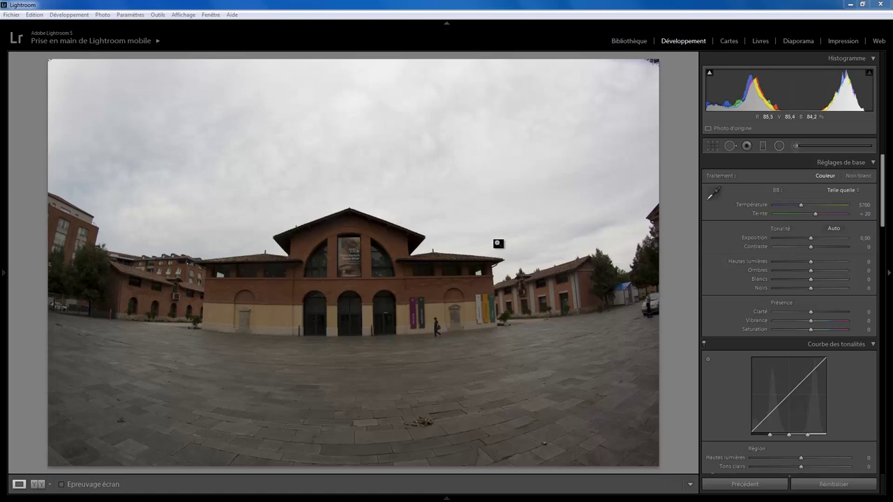
Step: Straighten the photo with the Angle level tool along the hall's base for a 0.36° rotation
{"action": "left_click", "coordinate": [713, 145]}
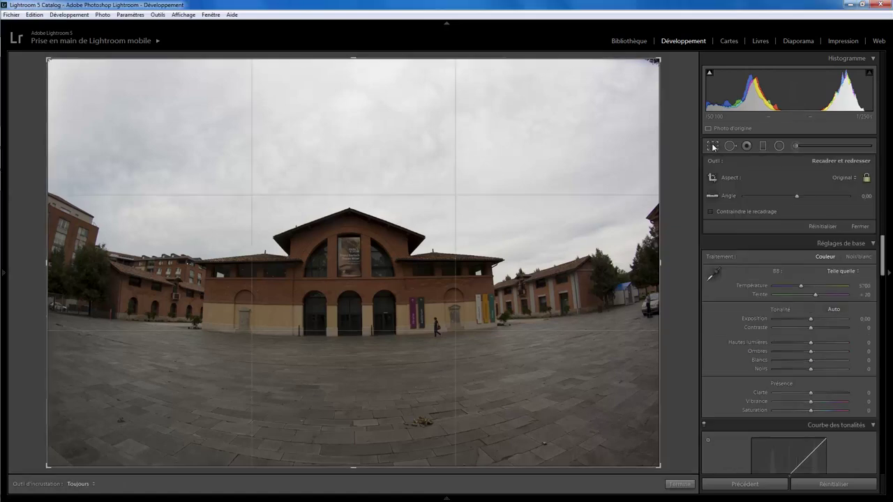
{"action": "left_click", "coordinate": [713, 198]}
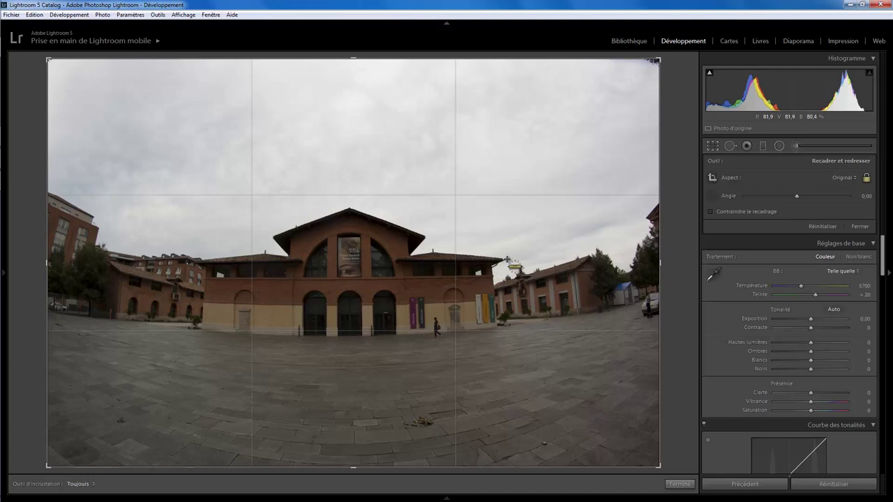
{"action": "left_click_drag", "start_coordinate": [511, 261], "coordinate": [142, 263]}
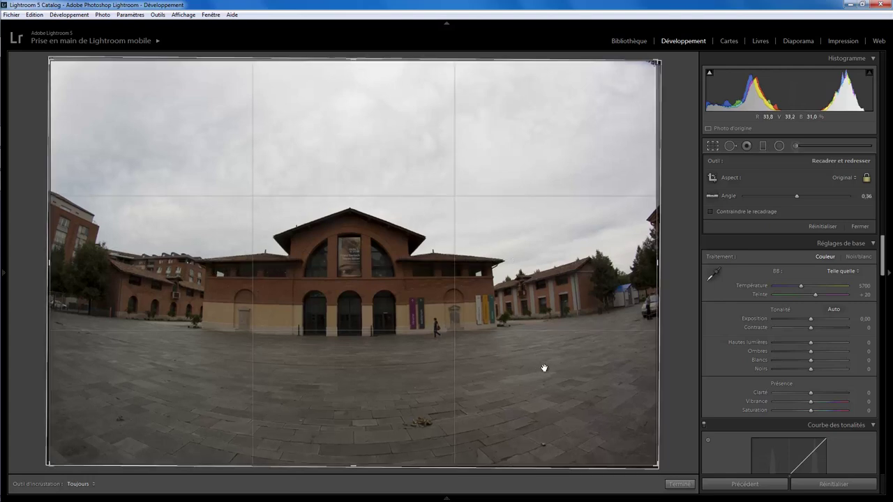
{"action": "left_click", "coordinate": [681, 484]}
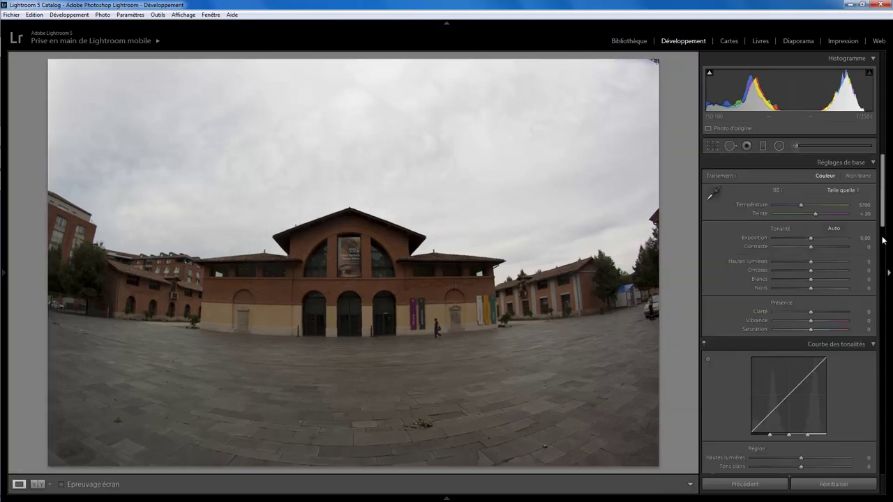
Step: Set the manual Lens Corrections Distortion slider to +100 to flatten the fisheye bulge
{"action": "left_click_drag", "start_coordinate": [883, 223], "coordinate": [883, 417]}
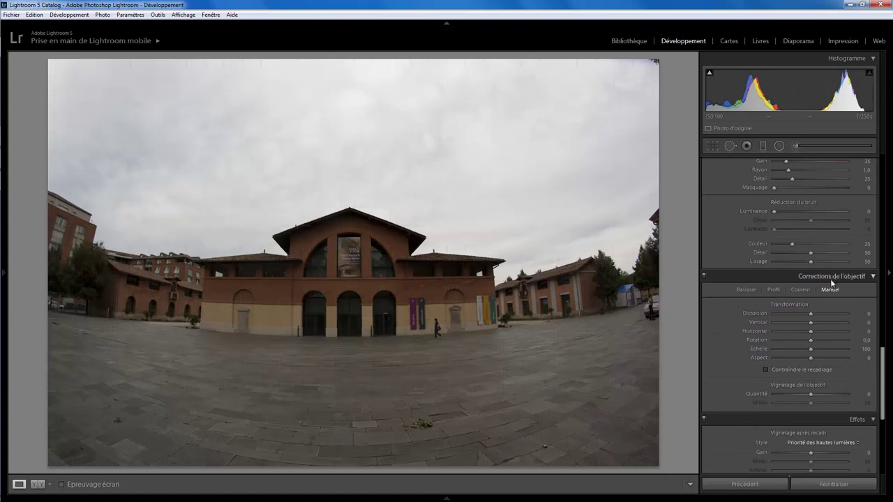
{"action": "left_click", "coordinate": [810, 315]}
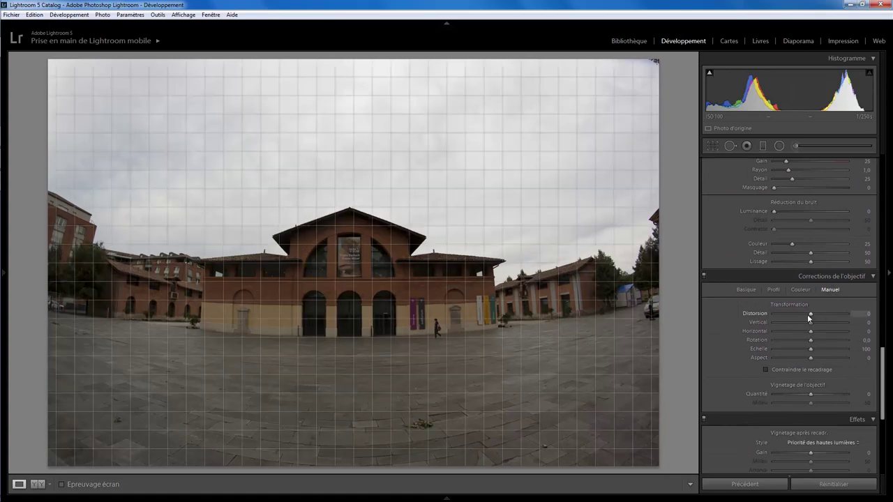
{"action": "left_click_drag", "start_coordinate": [812, 316], "coordinate": [846, 313]}
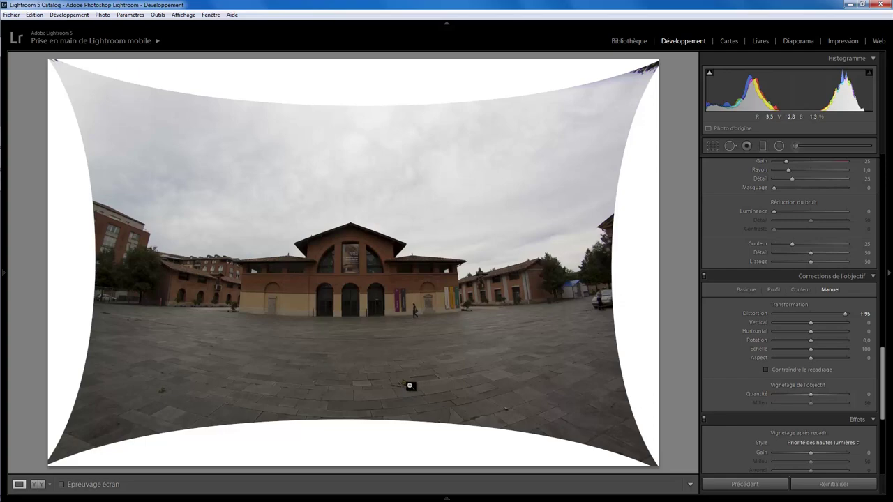
{"action": "left_click", "coordinate": [847, 314]}
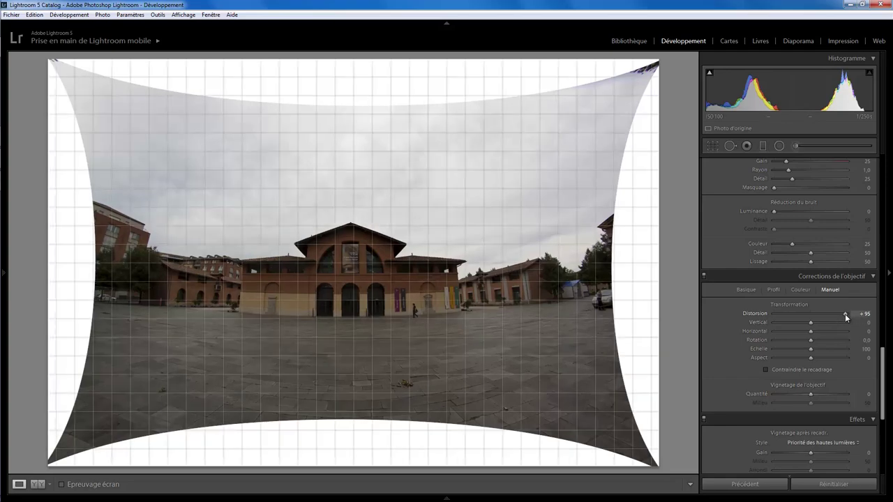
{"action": "left_click_drag", "start_coordinate": [844, 314], "coordinate": [850, 314]}
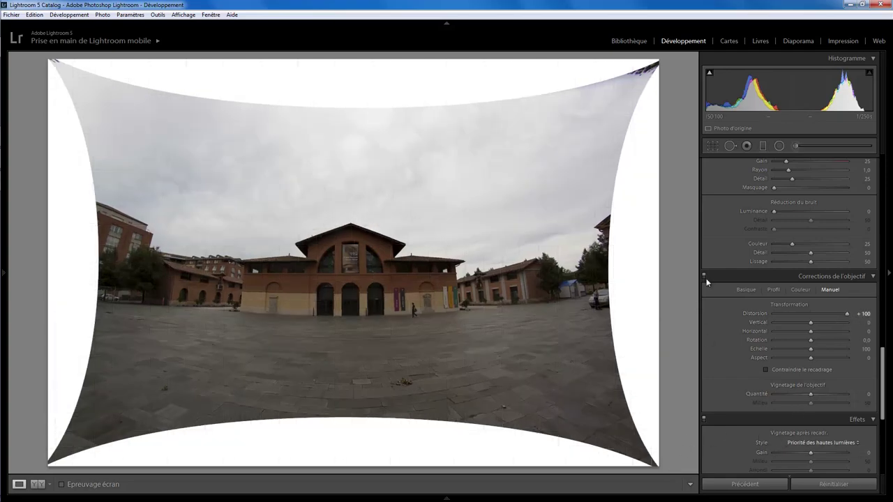
{"action": "left_click_drag", "start_coordinate": [883, 359], "coordinate": [882, 188]}
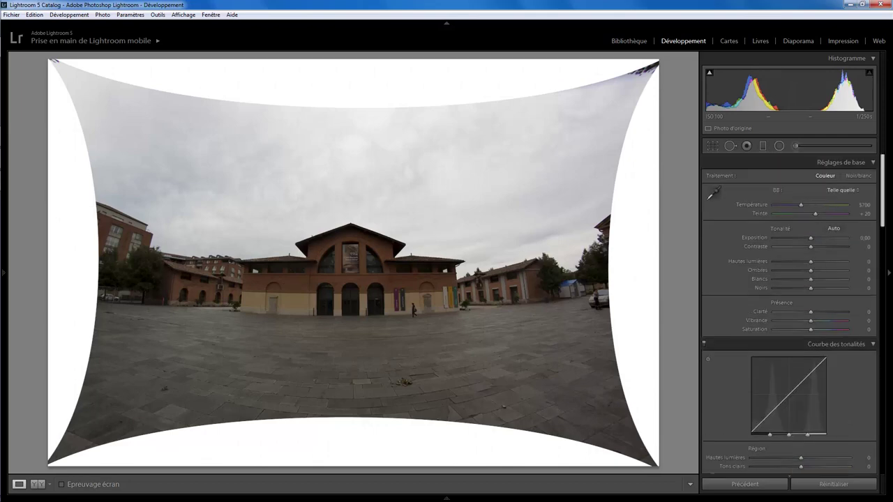
Step: Crop in from the top-left and bottom-right corners, keeping the hall centred
{"action": "left_click", "coordinate": [712, 146]}
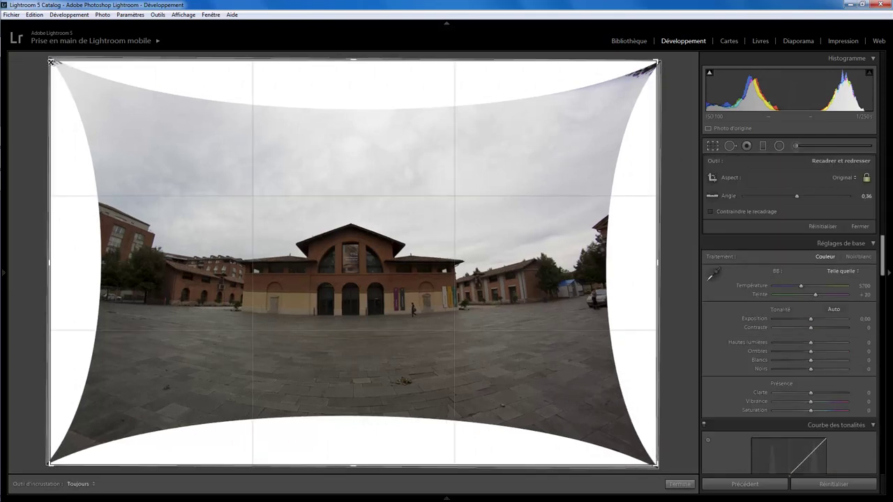
{"action": "left_click_drag", "start_coordinate": [50, 62], "coordinate": [103, 98]}
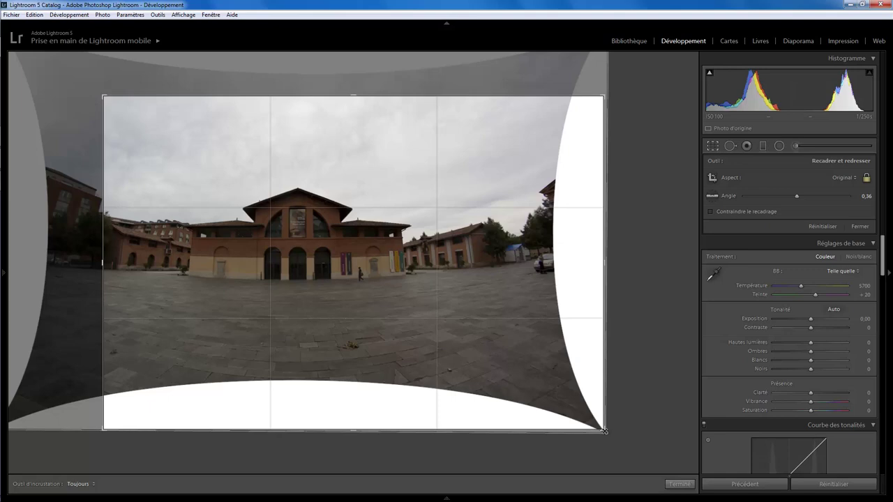
{"action": "left_click_drag", "start_coordinate": [604, 430], "coordinate": [546, 393]}
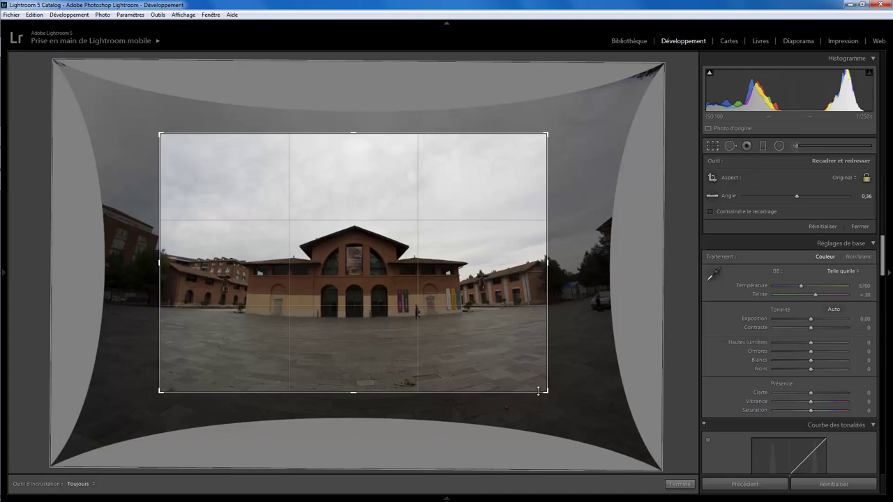
{"action": "left_click_drag", "start_coordinate": [336, 276], "coordinate": [336, 273]}
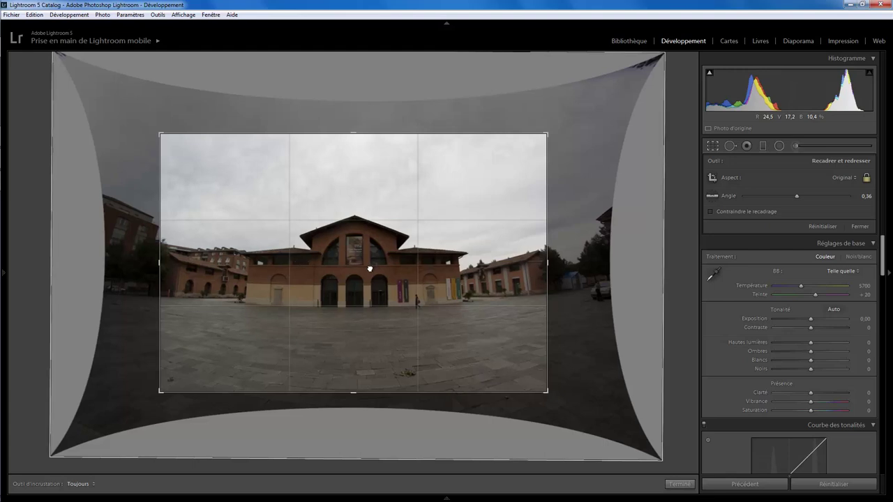
{"action": "left_click_drag", "start_coordinate": [371, 268], "coordinate": [370, 268]}
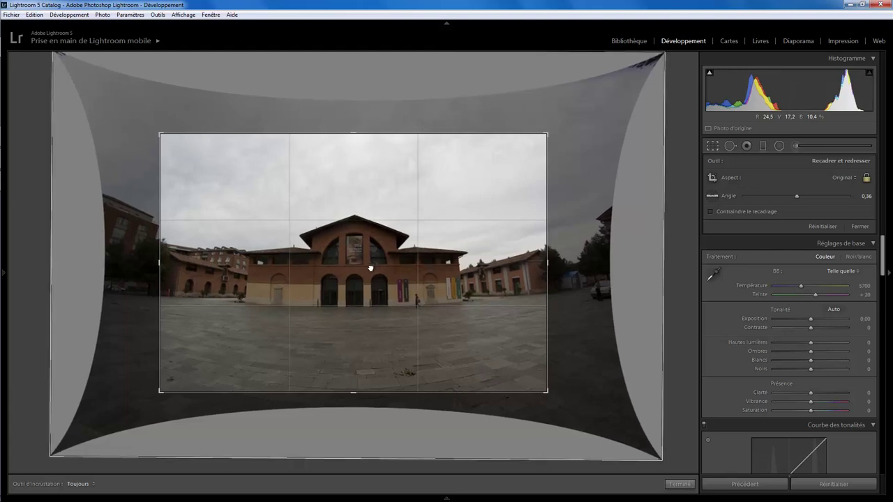
{"action": "left_click", "coordinate": [679, 483]}
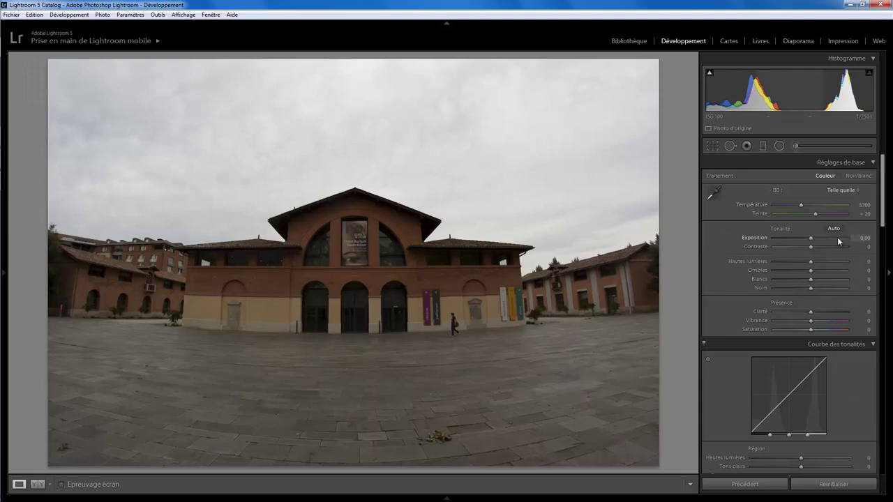
Step: Set Contrast +40, Exposure -0.35, Black & White treatment and Clarity +100
{"action": "mouse_move", "coordinate": [811, 247]}
{"action": "left_mouse_down"}
{"action": "mouse_move", "coordinate": [825, 247]}
{"action": "mouse_move", "coordinate": [804, 237]}
{"action": "left_mouse_up"}
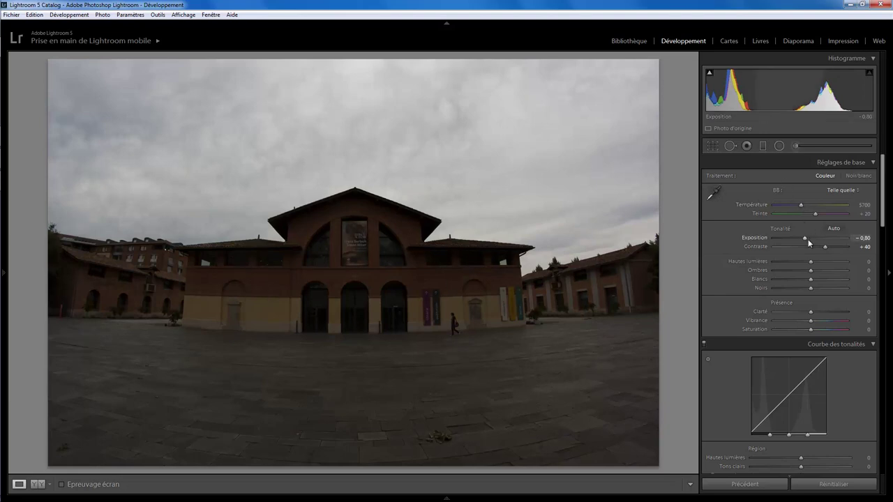
{"action": "left_click_drag", "start_coordinate": [804, 239], "coordinate": [808, 238]}
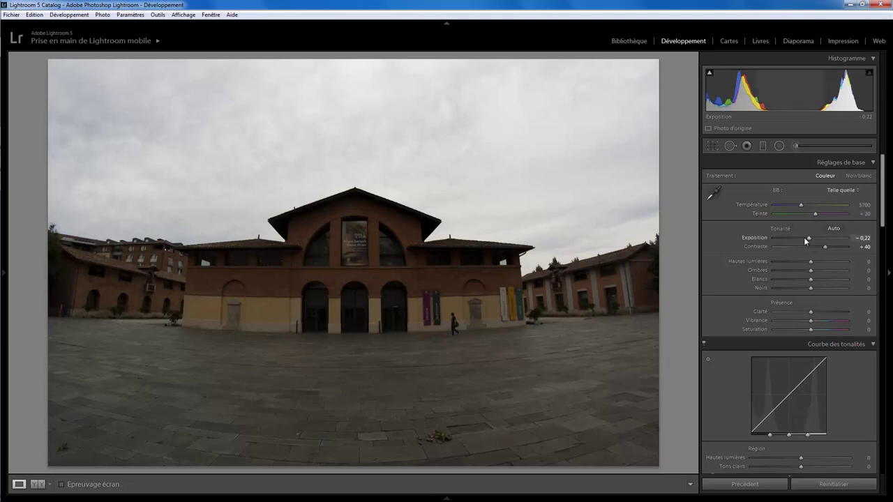
{"action": "left_click_drag", "start_coordinate": [808, 237], "coordinate": [808, 238]}
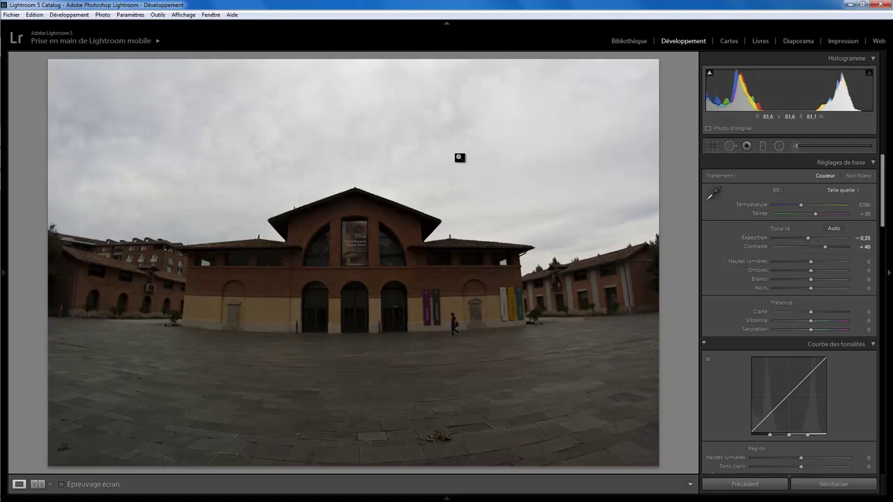
{"action": "left_click", "coordinate": [858, 176]}
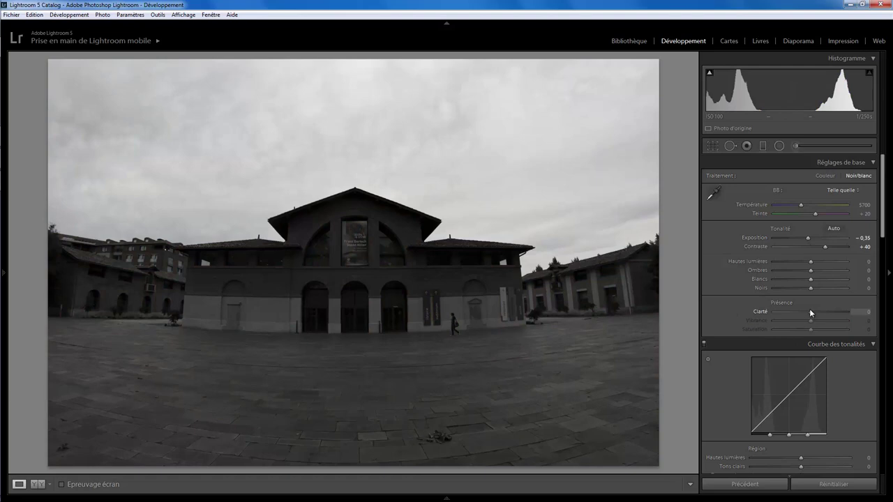
{"action": "left_click_drag", "start_coordinate": [810, 312], "coordinate": [865, 313]}
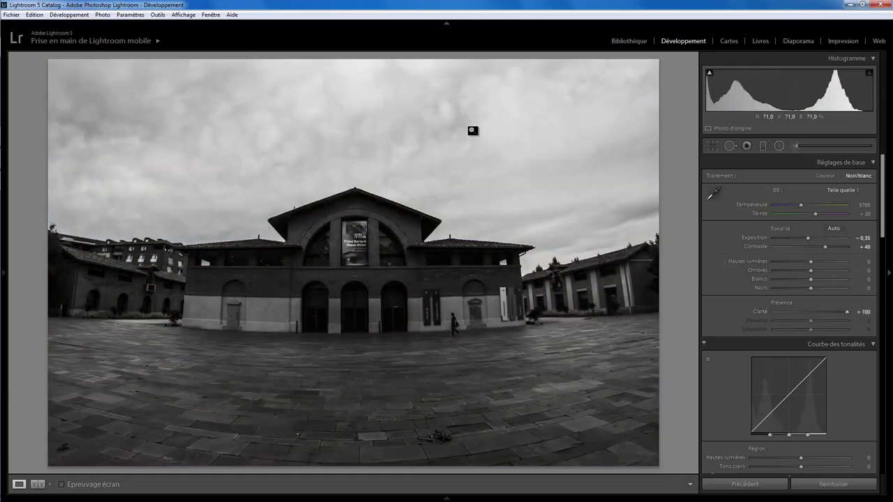
Step: Add a slightly tilted graduated filter across the sky with Clarity 78
{"action": "left_click", "coordinate": [763, 146]}
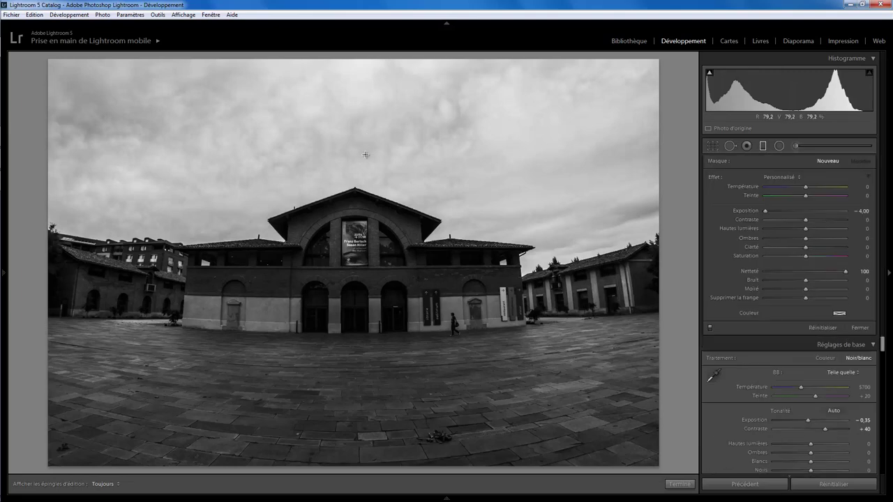
{"action": "left_click_drag", "start_coordinate": [365, 154], "coordinate": [363, 207]}
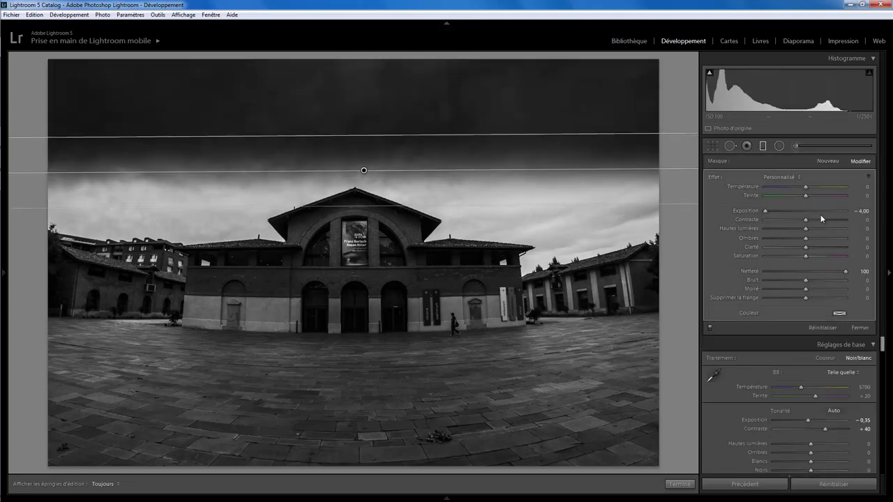
{"action": "double_click", "coordinate": [719, 178]}
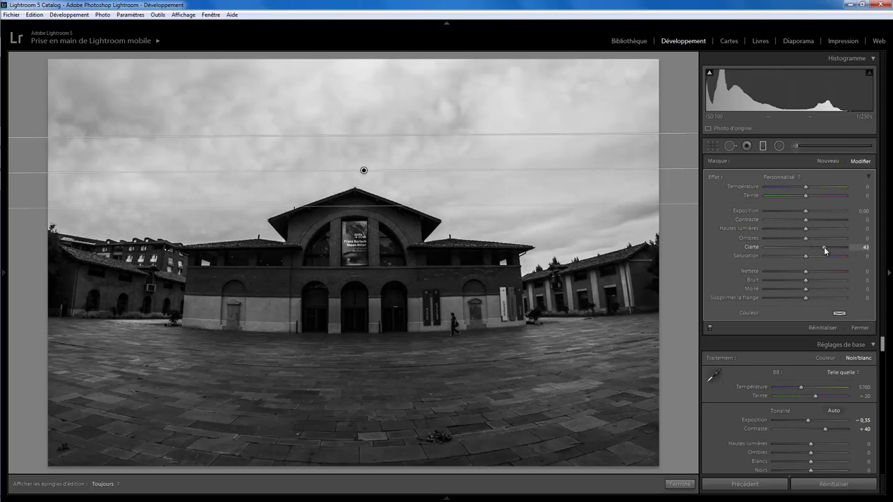
{"action": "left_click_drag", "start_coordinate": [824, 247], "coordinate": [837, 247]}
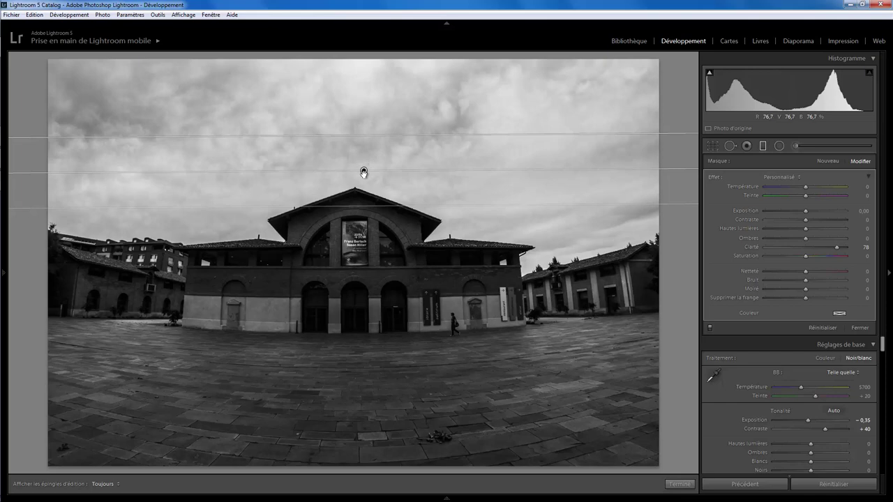
{"action": "left_click_drag", "start_coordinate": [364, 172], "coordinate": [363, 179]}
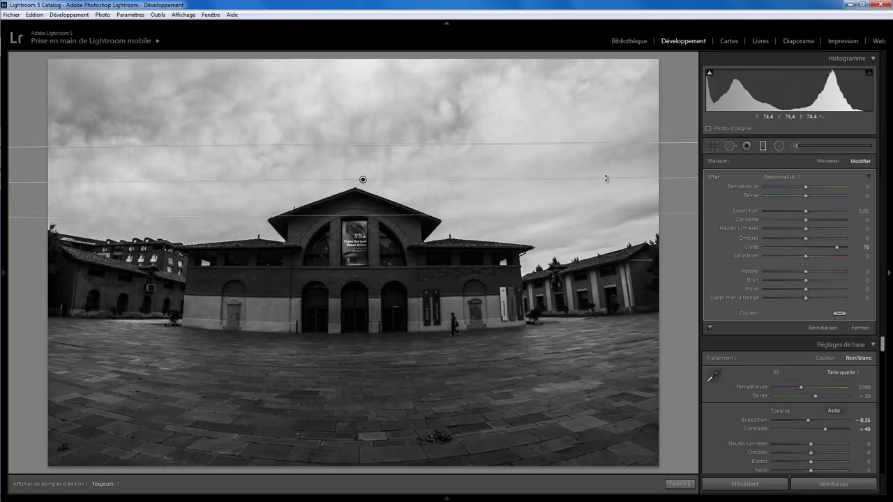
{"action": "left_click_drag", "start_coordinate": [646, 180], "coordinate": [645, 181]}
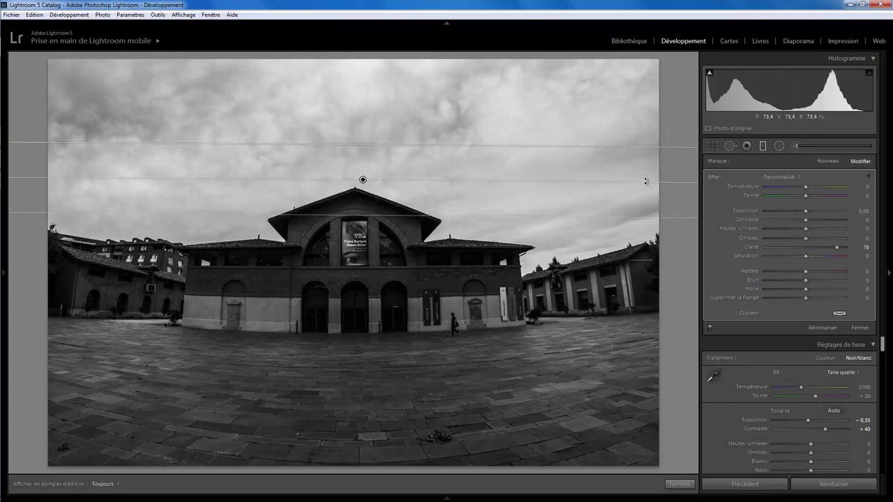
{"action": "left_click", "coordinate": [862, 329]}
{"action": "left_click_drag", "start_coordinate": [883, 237], "coordinate": [885, 330]}
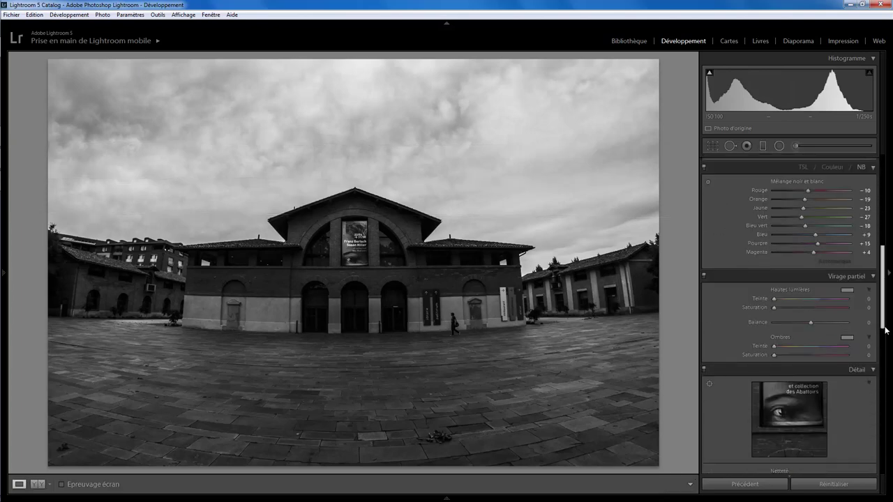
Step: Set the B&W mix: Rouge, Orange, Jaune +100, Bleu −15, Bleu vert −89, Pourpre −88
{"action": "scroll", "coordinate": [823, 265], "scroll_direction": "up", "scroll_amount": 3}
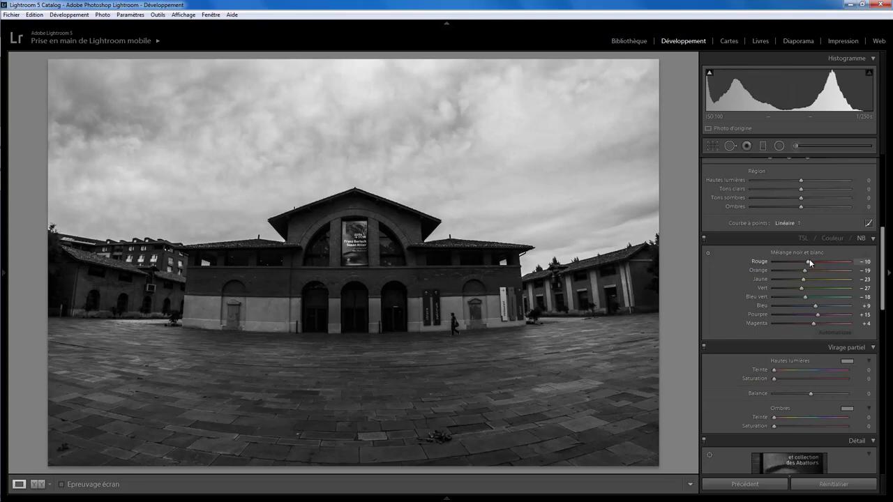
{"action": "mouse_move", "coordinate": [809, 262]}
{"action": "left_mouse_down"}
{"action": "mouse_move", "coordinate": [853, 261]}
{"action": "mouse_move", "coordinate": [851, 270]}
{"action": "left_mouse_up"}
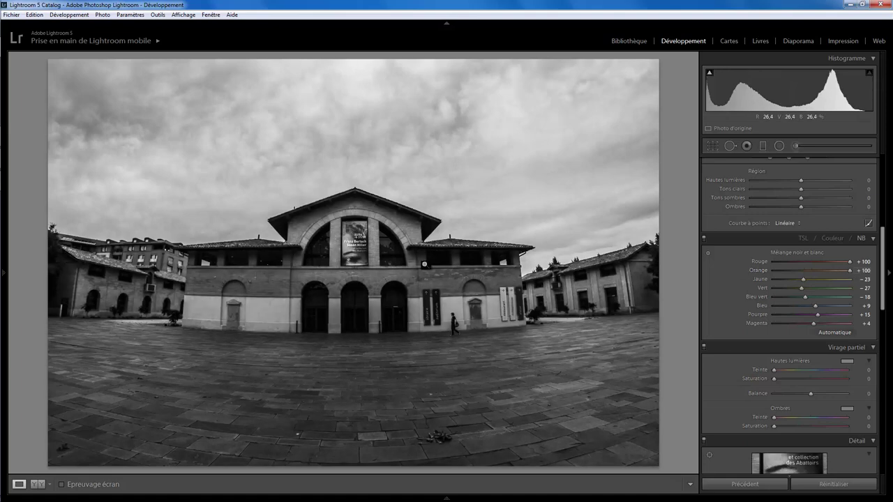
{"action": "left_click_drag", "start_coordinate": [833, 281], "coordinate": [844, 282]}
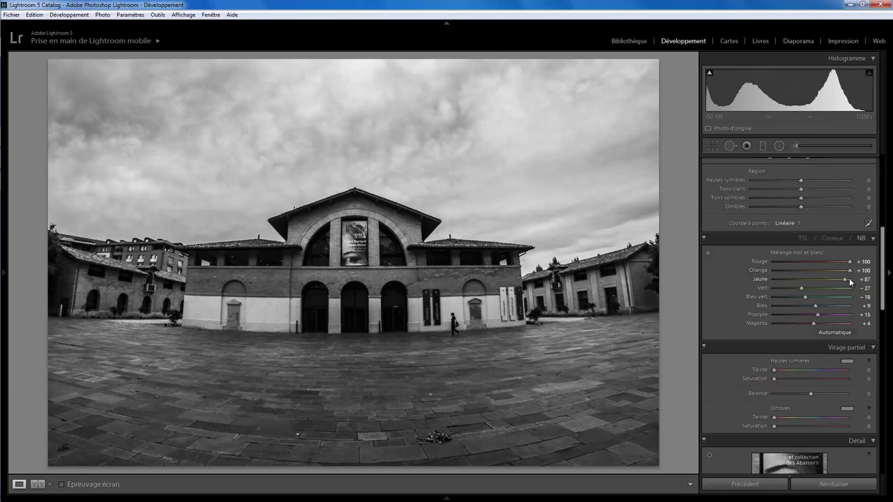
{"action": "left_click_drag", "start_coordinate": [847, 282], "coordinate": [865, 283]}
{"action": "left_click_drag", "start_coordinate": [816, 306], "coordinate": [806, 307]}
{"action": "left_click_drag", "start_coordinate": [803, 295], "coordinate": [861, 304]}
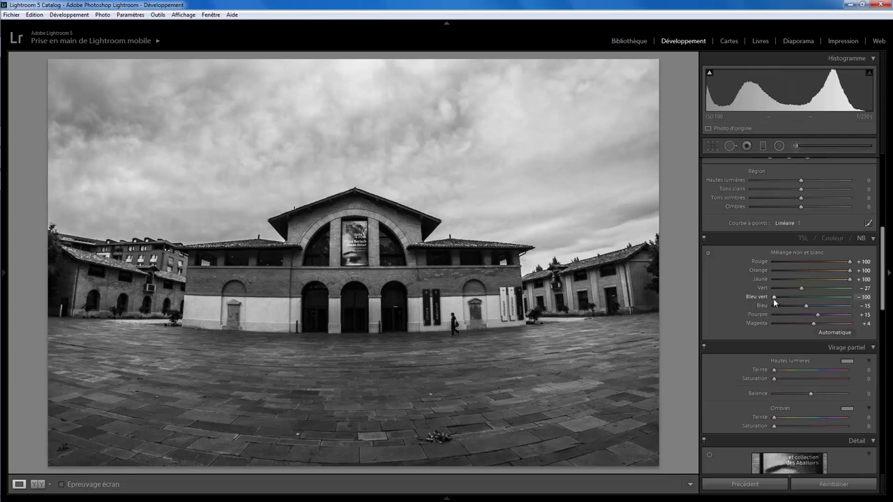
{"action": "left_click_drag", "start_coordinate": [774, 297], "coordinate": [777, 297]}
{"action": "left_click_drag", "start_coordinate": [817, 315], "coordinate": [768, 318]}
Step: Add a tall radial filter around the central brick hall with Exposure raised to 0.62
{"action": "left_click", "coordinate": [779, 146]}
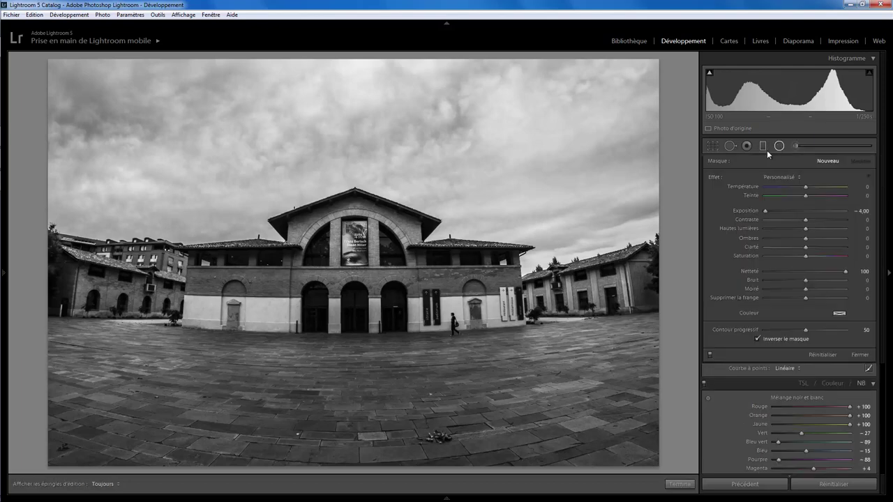
{"action": "double_click", "coordinate": [712, 175]}
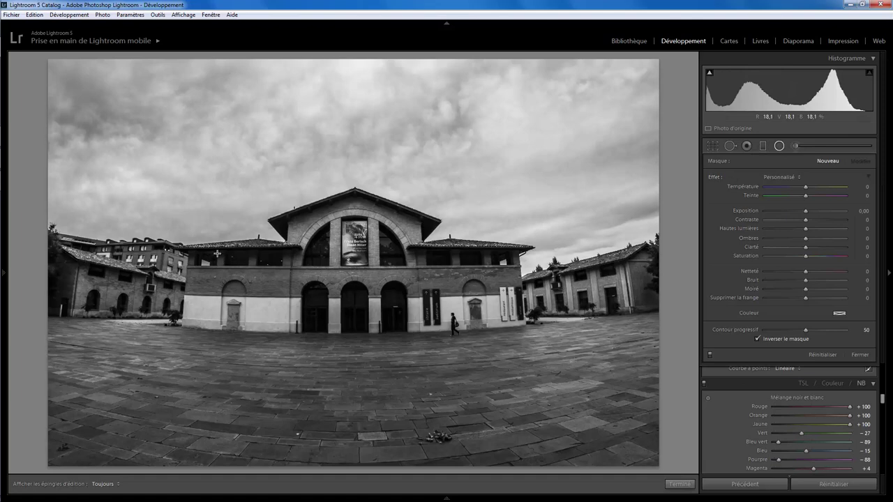
{"action": "mouse_move", "coordinate": [217, 254]}
{"action": "left_mouse_down"}
{"action": "mouse_move", "coordinate": [415, 305]}
{"action": "mouse_move", "coordinate": [428, 324]}
{"action": "left_mouse_up"}
{"action": "left_click_drag", "start_coordinate": [218, 252], "coordinate": [350, 277]}
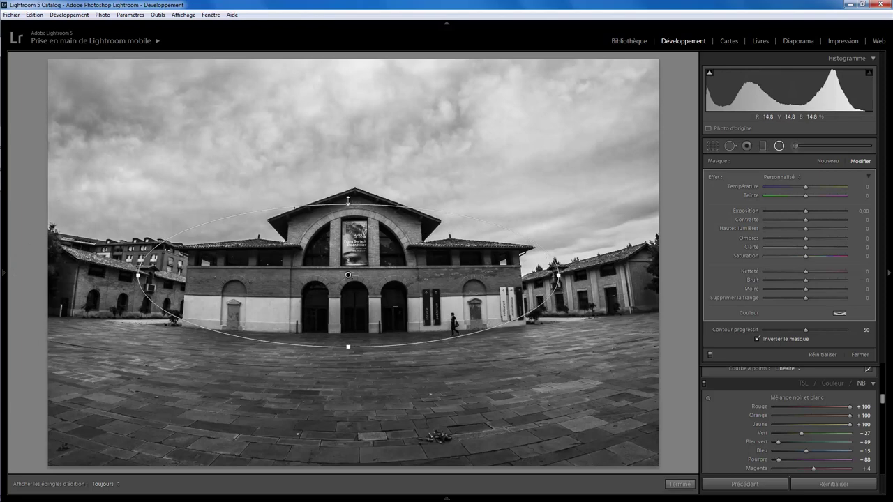
{"action": "left_click_drag", "start_coordinate": [348, 206], "coordinate": [348, 190]}
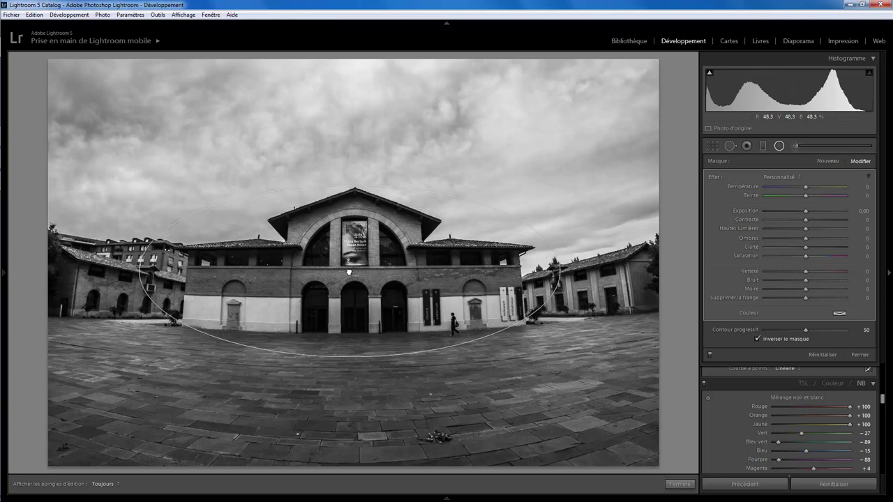
{"action": "left_click_drag", "start_coordinate": [354, 265], "coordinate": [350, 272]}
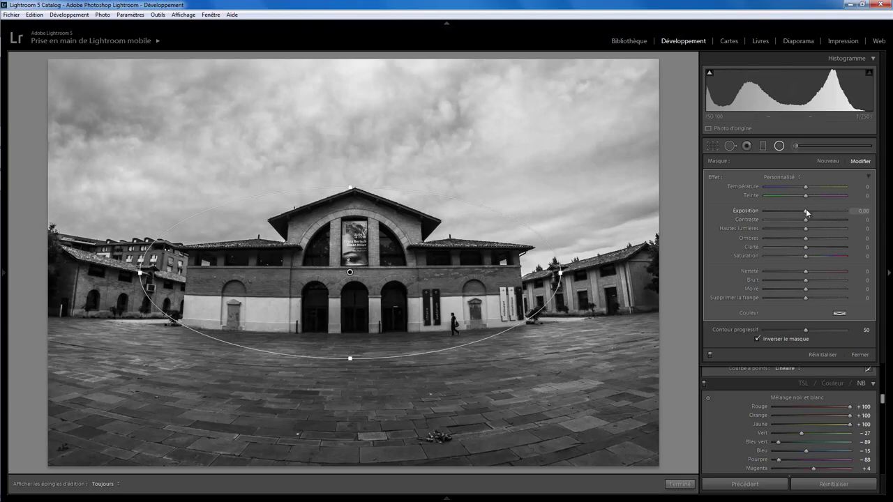
{"action": "left_click_drag", "start_coordinate": [806, 213], "coordinate": [809, 213]}
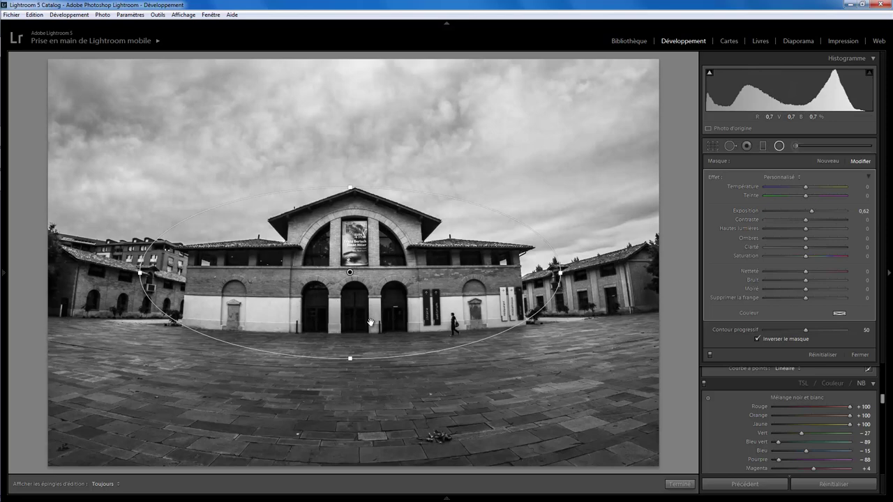
{"action": "left_click", "coordinate": [686, 485]}
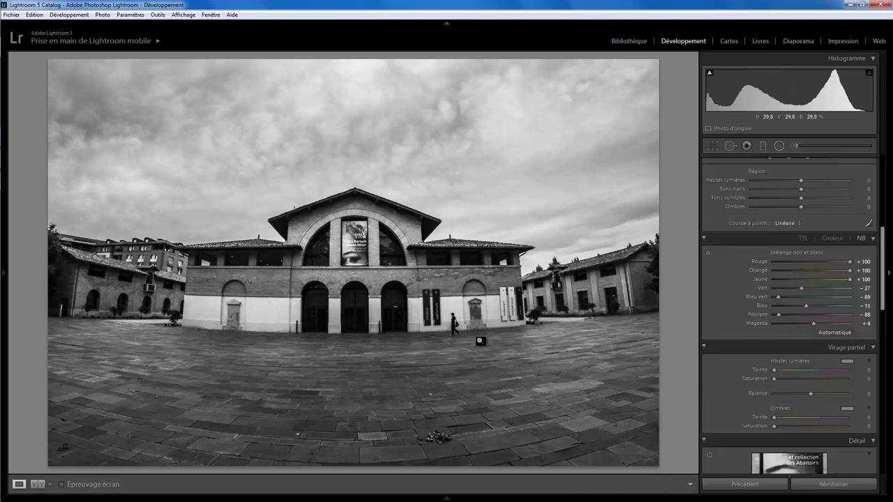
Step: Add a horizon-level graduated filter over the paved square with Clarity 42 and Exposure 0
{"action": "left_click", "coordinate": [763, 147]}
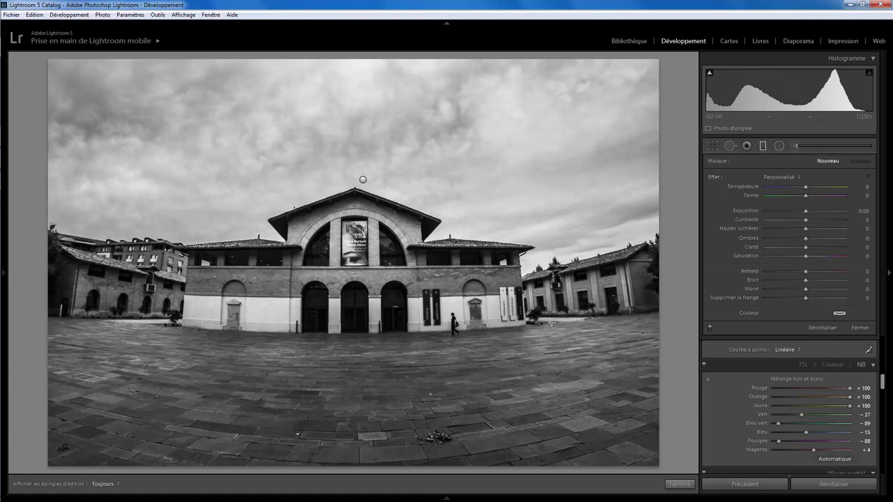
{"action": "left_click_drag", "start_coordinate": [352, 358], "coordinate": [358, 314]}
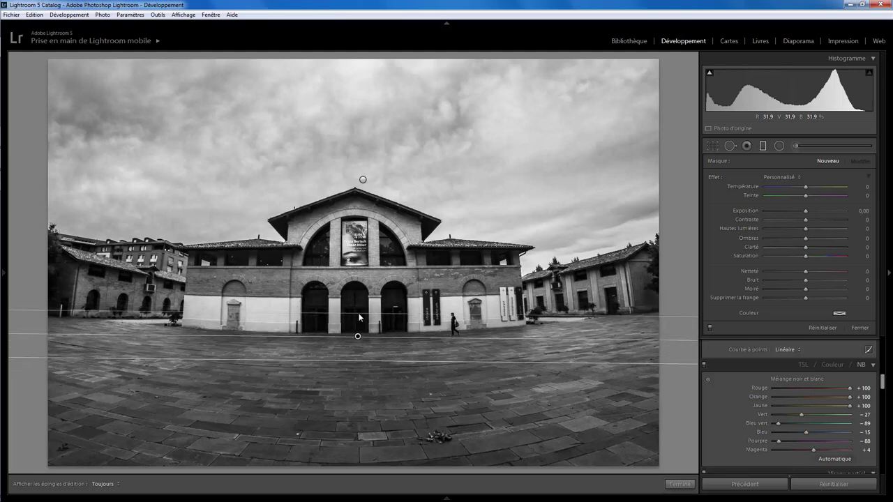
{"action": "left_click_drag", "start_coordinate": [823, 247], "coordinate": [823, 248]}
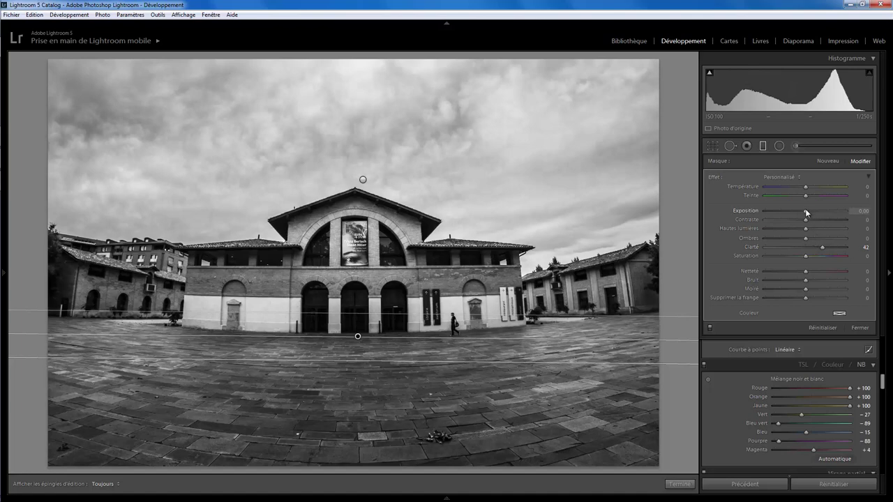
{"action": "left_click_drag", "start_coordinate": [806, 213], "coordinate": [808, 215]}
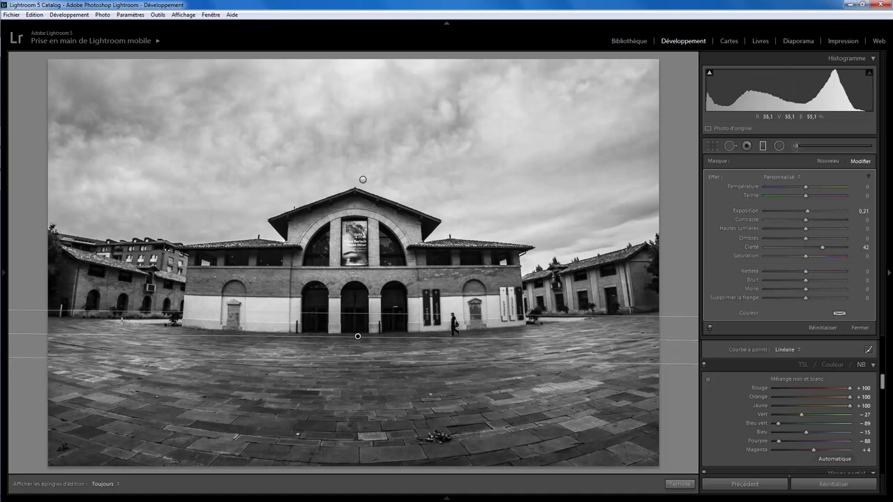
{"action": "left_click_drag", "start_coordinate": [111, 335], "coordinate": [112, 338]}
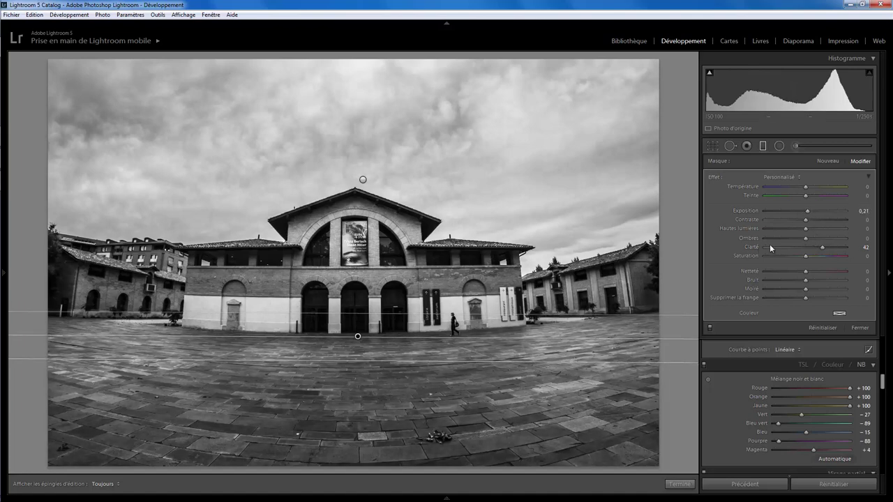
{"action": "double_click", "coordinate": [807, 210]}
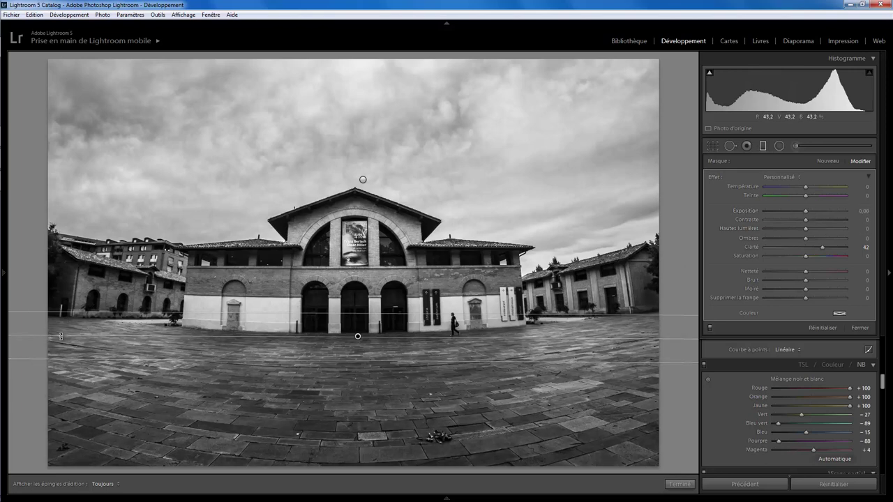
{"action": "left_click_drag", "start_coordinate": [61, 336], "coordinate": [61, 338]}
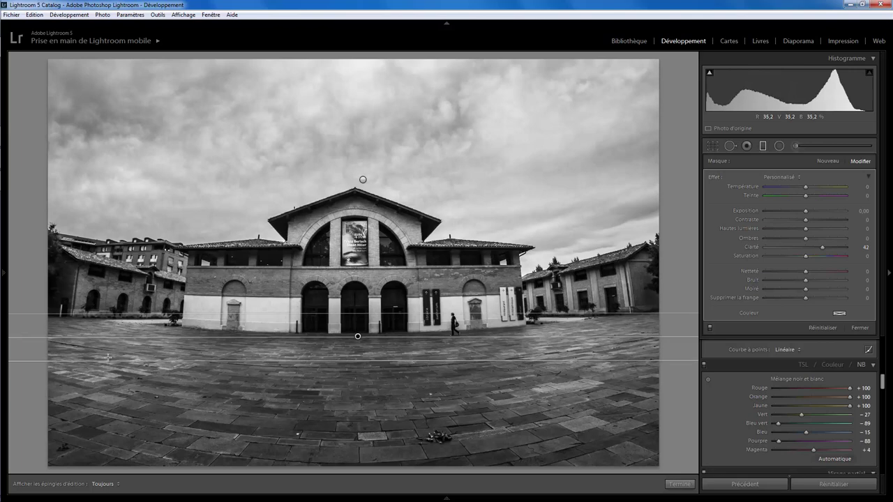
Step: Add a radial filter around the walking person lifting Shadows (Ombres) to 47
{"action": "left_click", "coordinate": [679, 484]}
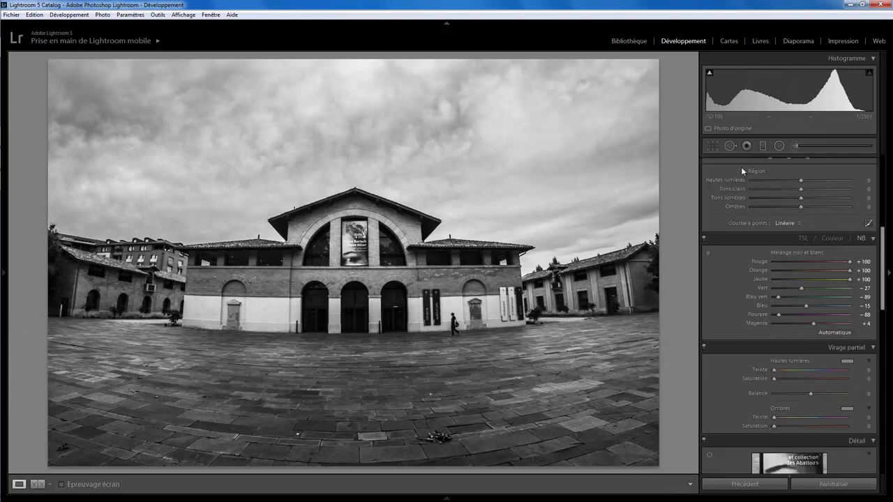
{"action": "left_click", "coordinate": [780, 146]}
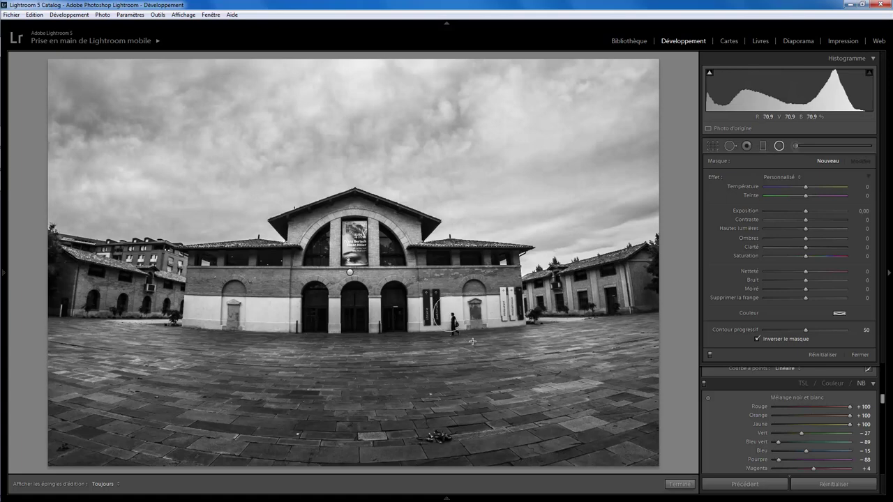
{"action": "left_click_drag", "start_coordinate": [450, 313], "coordinate": [495, 355]}
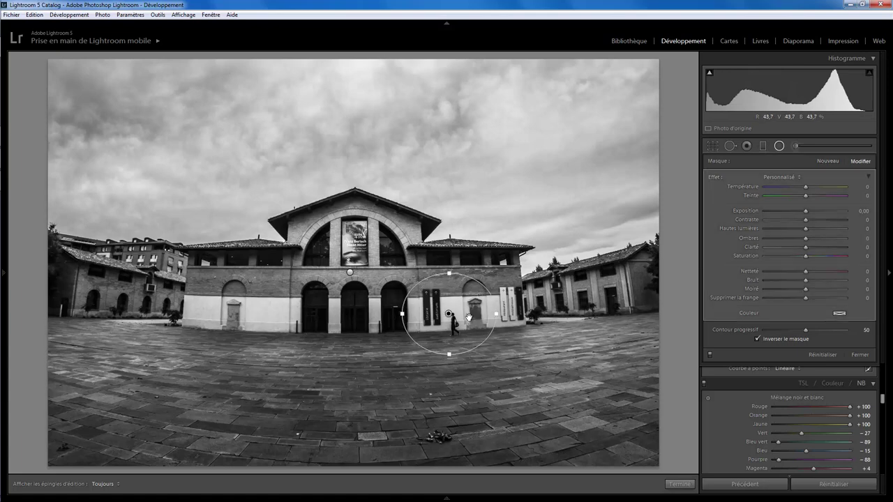
{"action": "left_click_drag", "start_coordinate": [445, 312], "coordinate": [448, 315]}
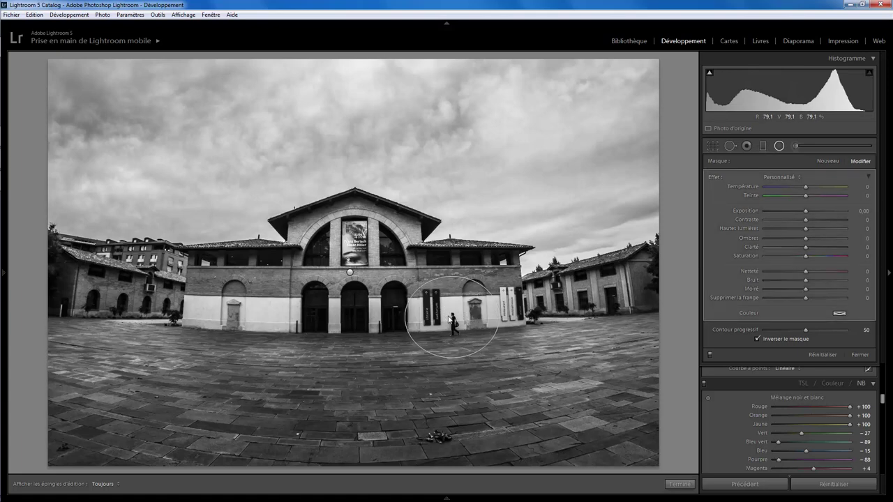
{"action": "mouse_move", "coordinate": [813, 239]}
{"action": "left_mouse_down"}
{"action": "mouse_move", "coordinate": [830, 242]}
{"action": "mouse_move", "coordinate": [810, 240]}
{"action": "mouse_move", "coordinate": [819, 243]}
{"action": "left_mouse_up"}
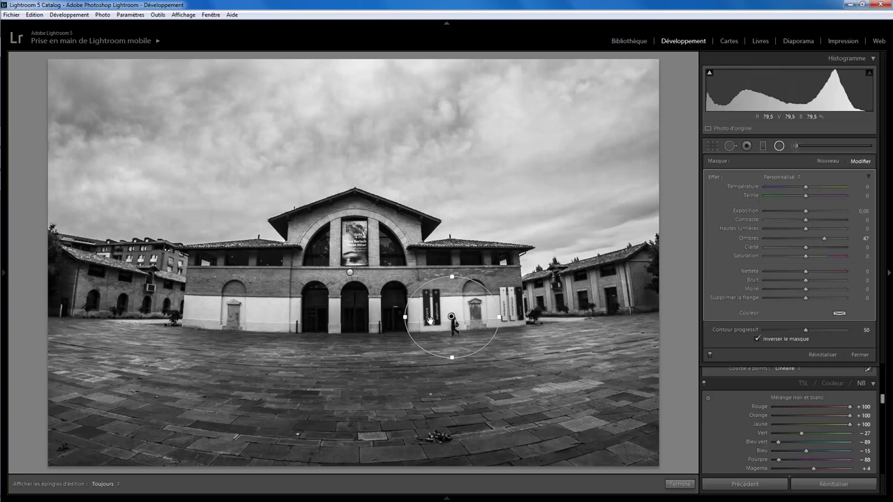
Step: Duplicate the radial filter and move the copy onto the debris on the cobblestones
{"action": "right_click", "coordinate": [452, 317]}
{"action": "left_click", "coordinate": [473, 323]}
{"action": "mouse_move", "coordinate": [453, 318]}
{"action": "left_mouse_down"}
{"action": "mouse_move", "coordinate": [446, 439]}
{"action": "mouse_move", "coordinate": [433, 435]}
{"action": "left_mouse_up"}
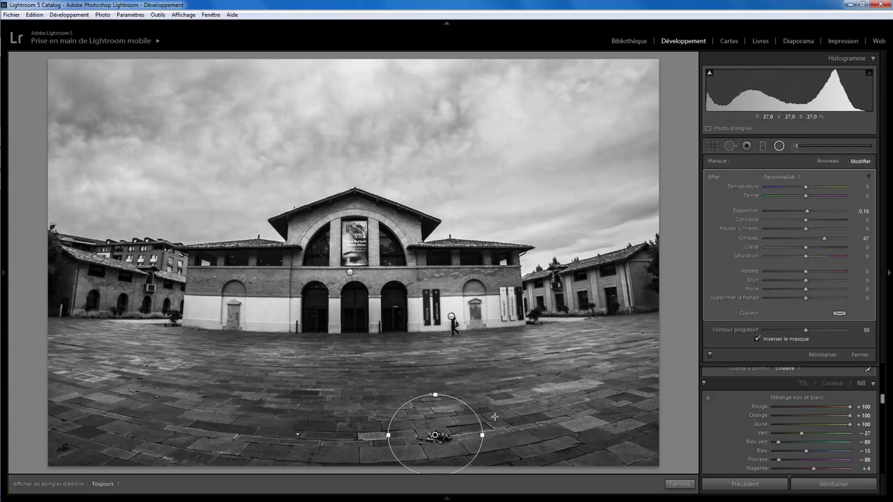
{"action": "left_click", "coordinate": [679, 483]}
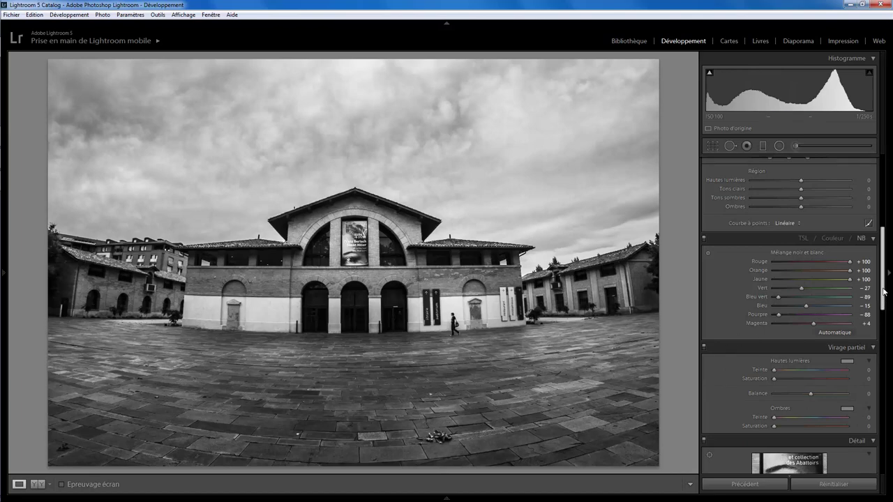
Step: Set the post-crop vignette amount in Effets to −10
{"action": "left_click_drag", "start_coordinate": [884, 300], "coordinate": [887, 336]}
{"action": "scroll", "coordinate": [843, 374], "scroll_direction": "down", "scroll_amount": 5}
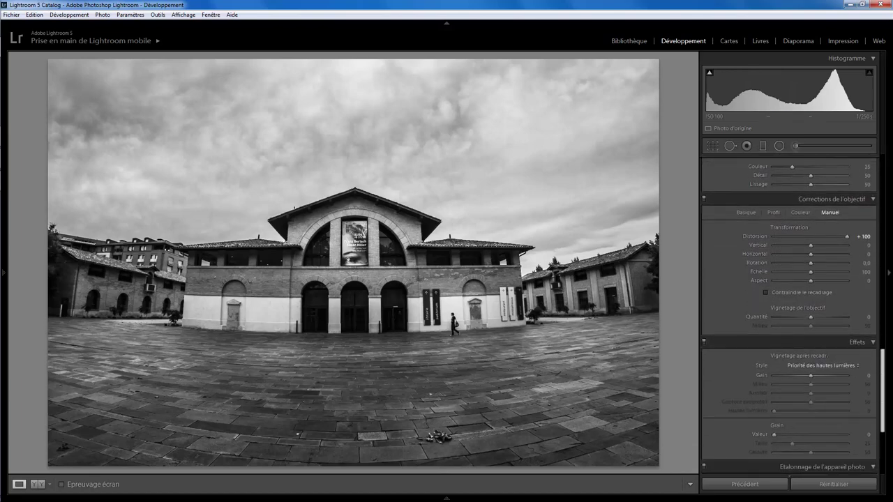
{"action": "left_click_drag", "start_coordinate": [812, 372], "coordinate": [808, 372]}
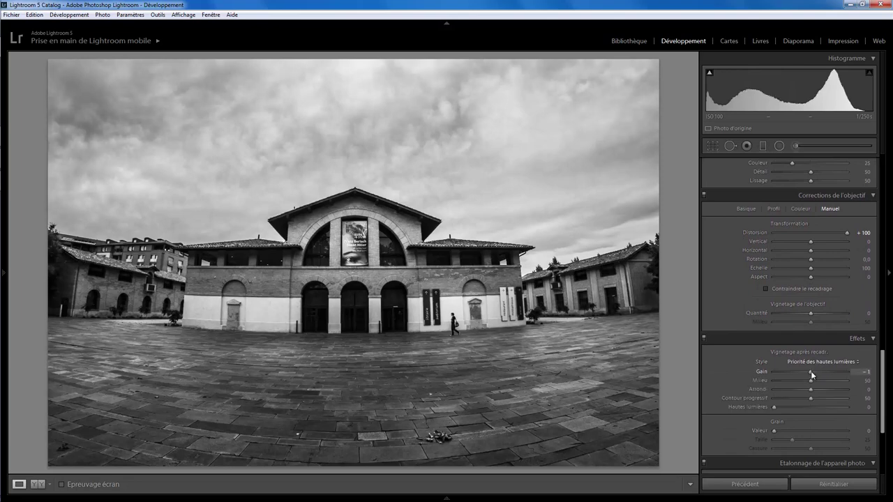